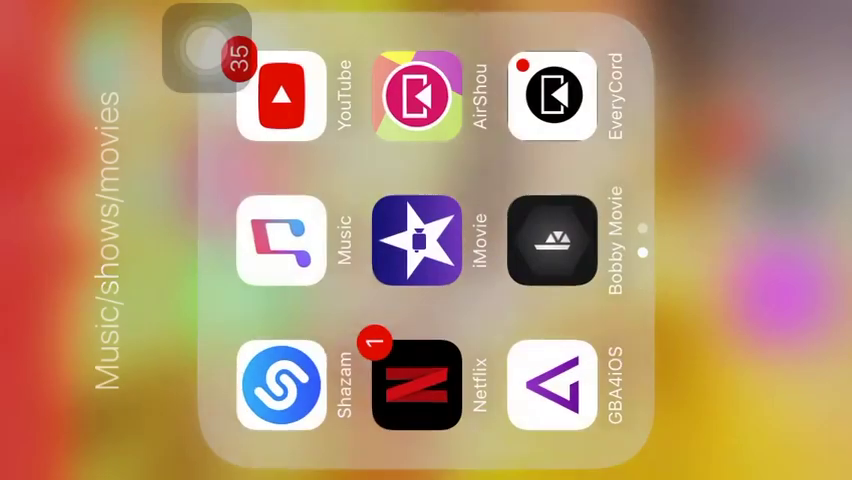
- Close the Music/shows/movies folder to reveal the first home screen page
key("Escape")
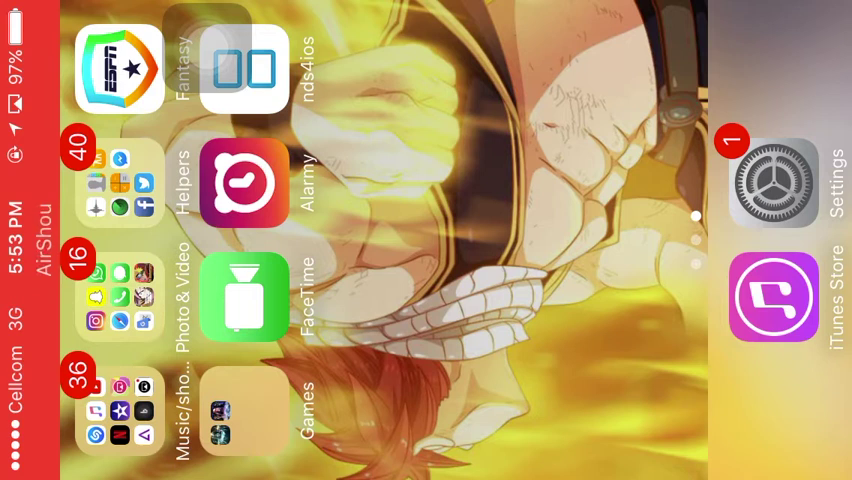
- Move the AssistiveTouch button to the top edge and open its menu there
left_click_drag(210, 55, 563, 357)
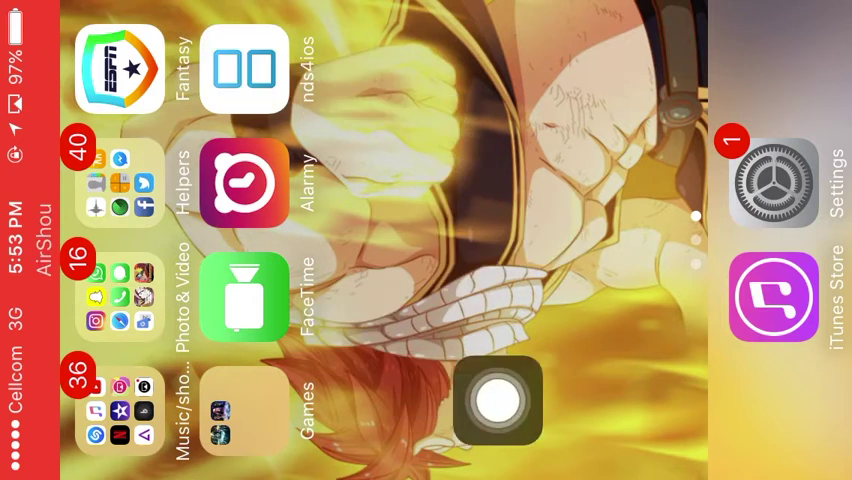
left_click_drag(561, 420, 548, 45)
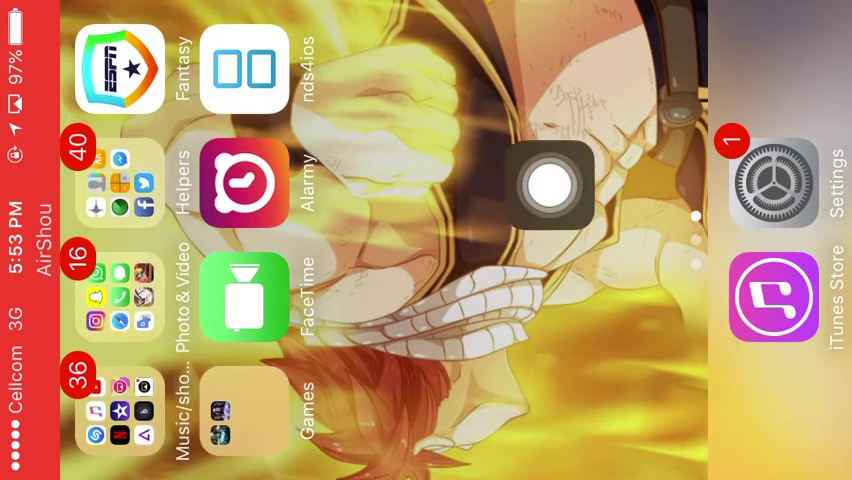
left_click(548, 45)
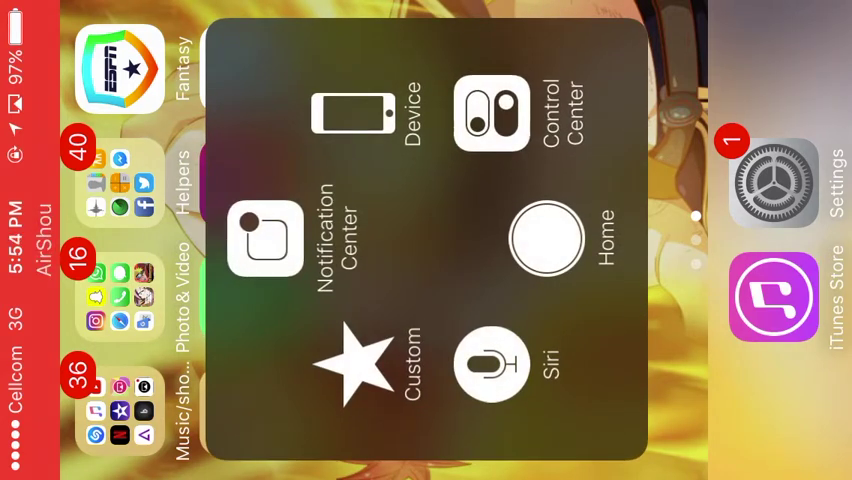
- Dismiss and reopen the AssistiveTouch menu, then choose its Home action
left_click(548, 238)
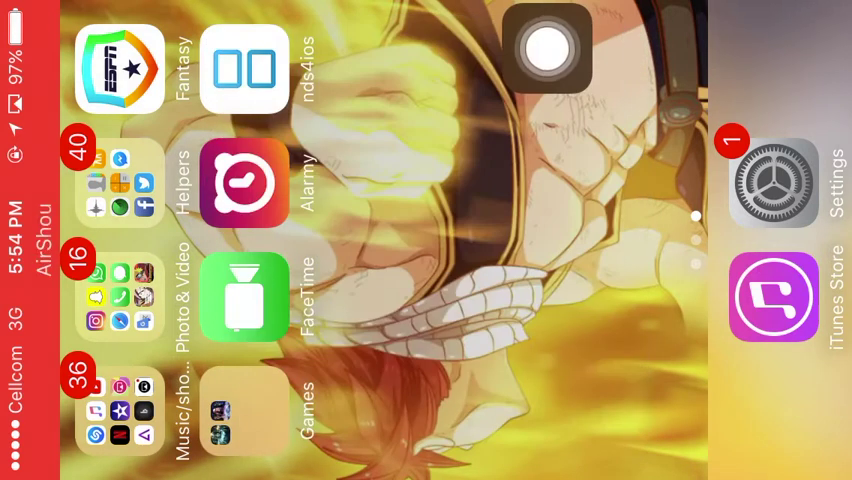
left_click(548, 47)
left_click(546, 234)
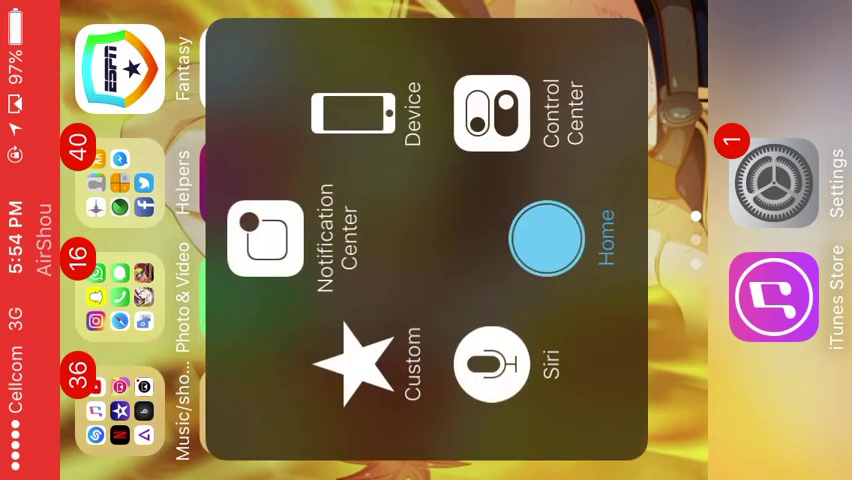